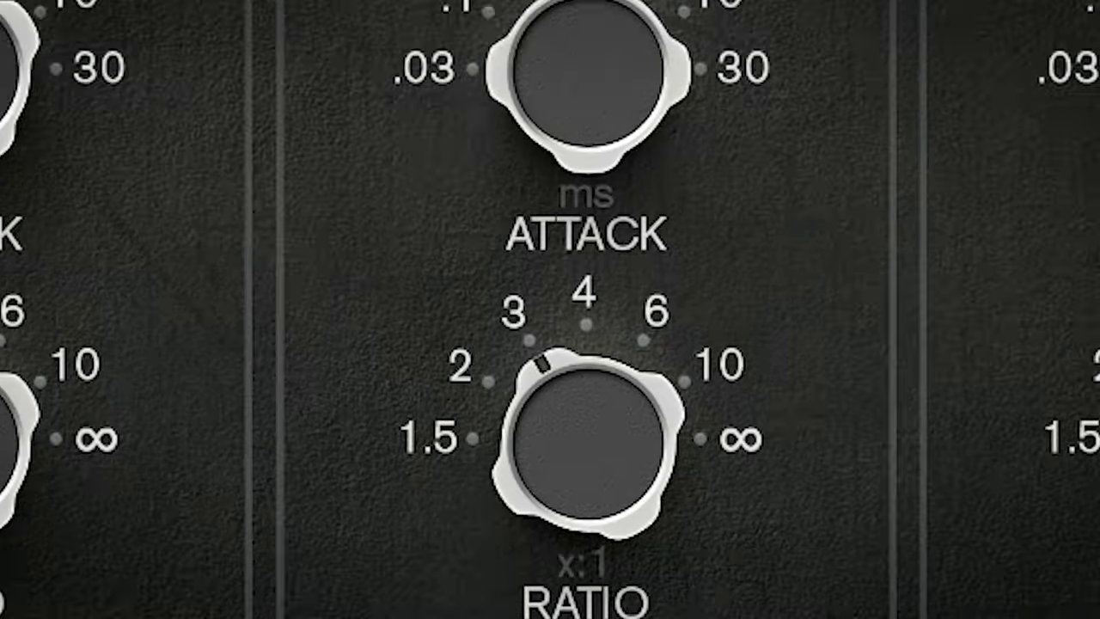
Lower the high-band threshold to -12 and set low ratio near 6:1, mid ratio 4:1.
{"action": "mouse_move", "coordinate": [222, 317]}
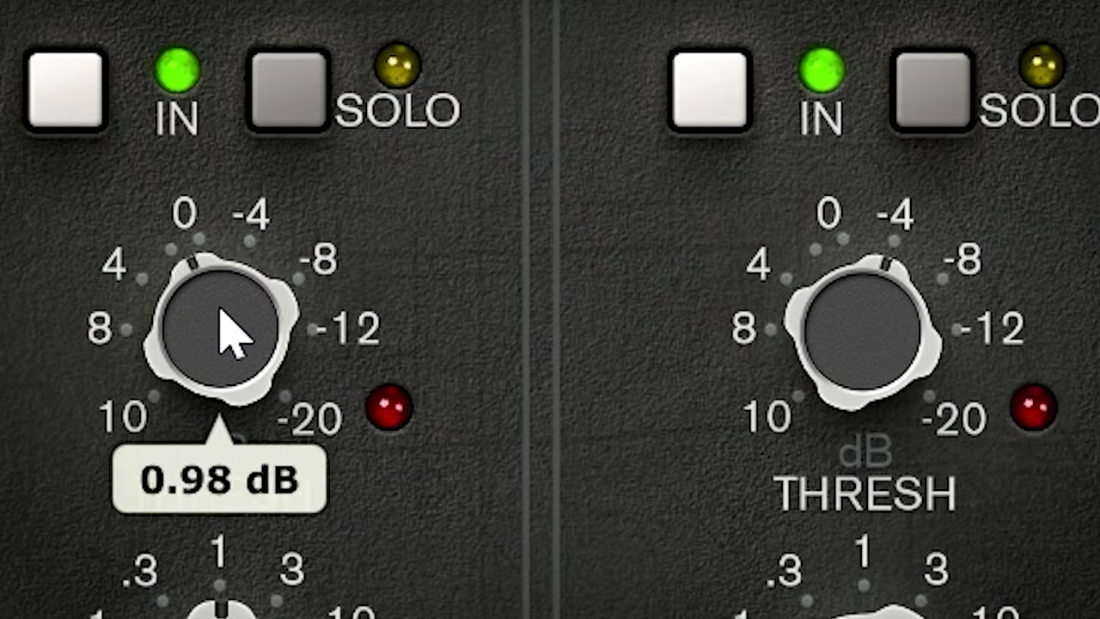
{"action": "left_click_drag", "start_coordinate": [876, 370], "coordinate": [876, 421]}
{"action": "left_click_drag", "start_coordinate": [237, 306], "coordinate": [310, 161]}
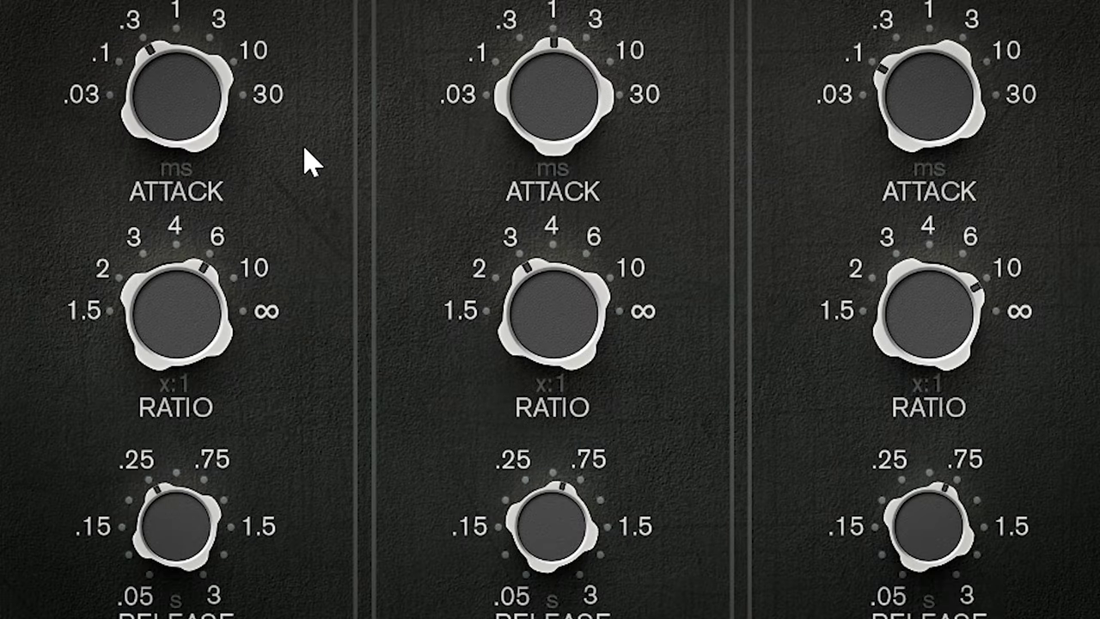
{"action": "left_click_drag", "start_coordinate": [555, 297], "coordinate": [555, 277]}
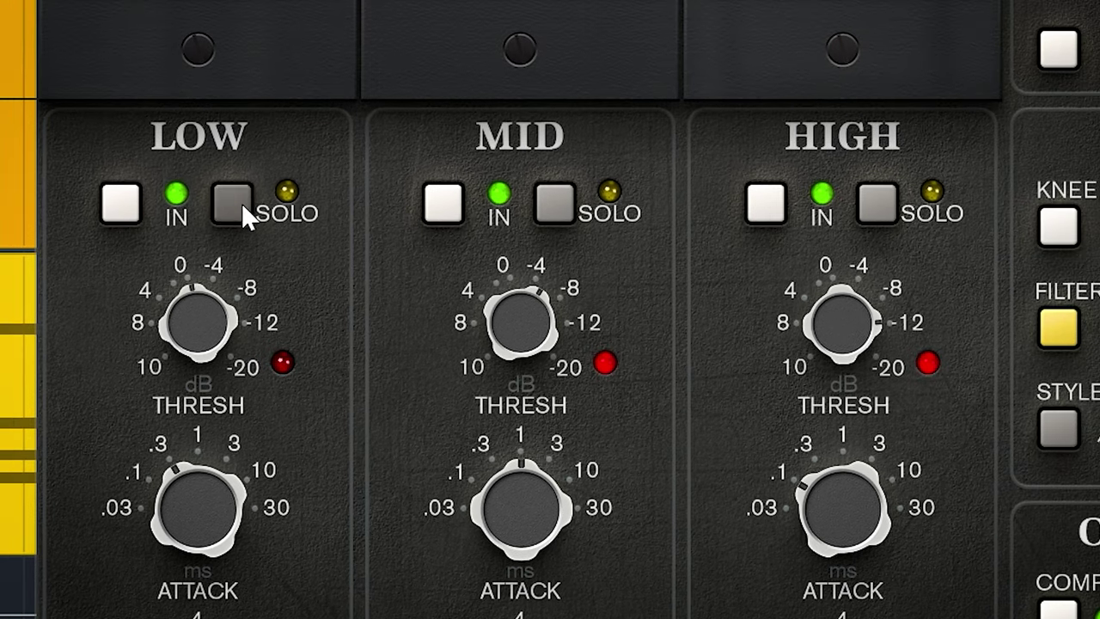
Unsolo the low band, audition the mid band alone, then solo the high band.
{"action": "left_click", "coordinate": [243, 207]}
{"action": "left_click", "coordinate": [566, 203]}
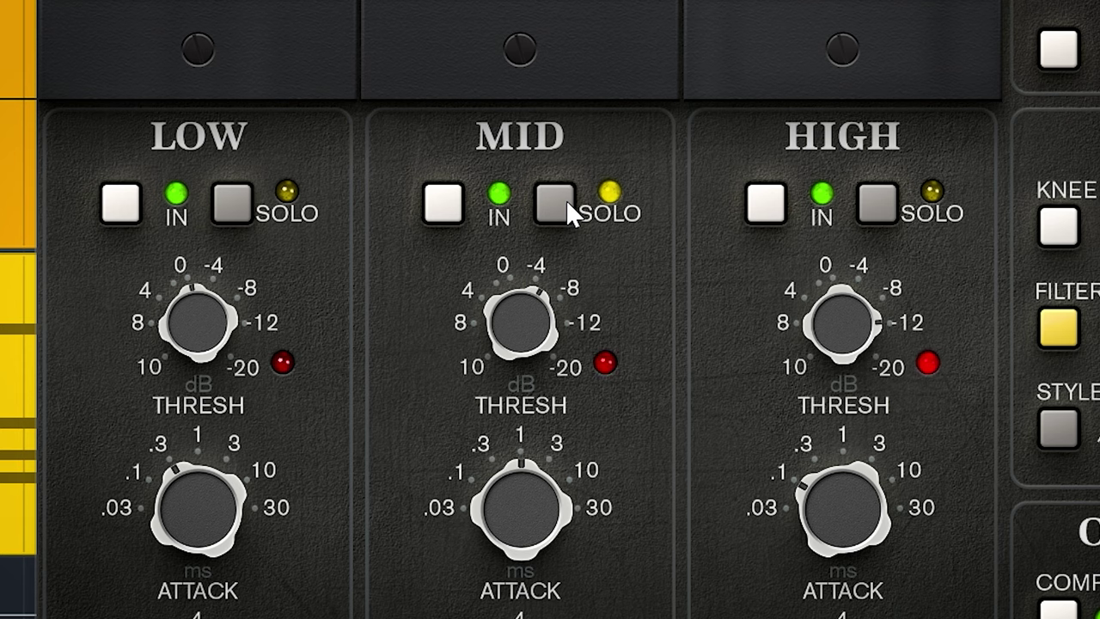
{"action": "left_click", "coordinate": [565, 198]}
{"action": "left_click", "coordinate": [888, 203]}
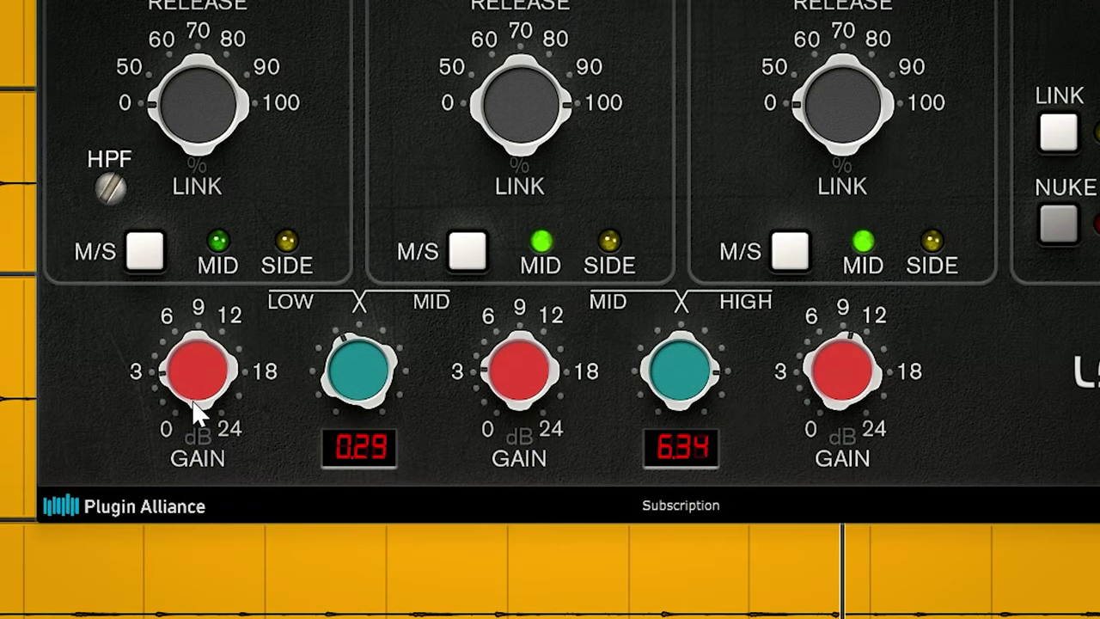
Set low, mid, high output gains to about 13, 18, 14 dB; low–mid crossover to 550 Hz.
{"action": "left_click_drag", "start_coordinate": [192, 399], "coordinate": [207, 320]}
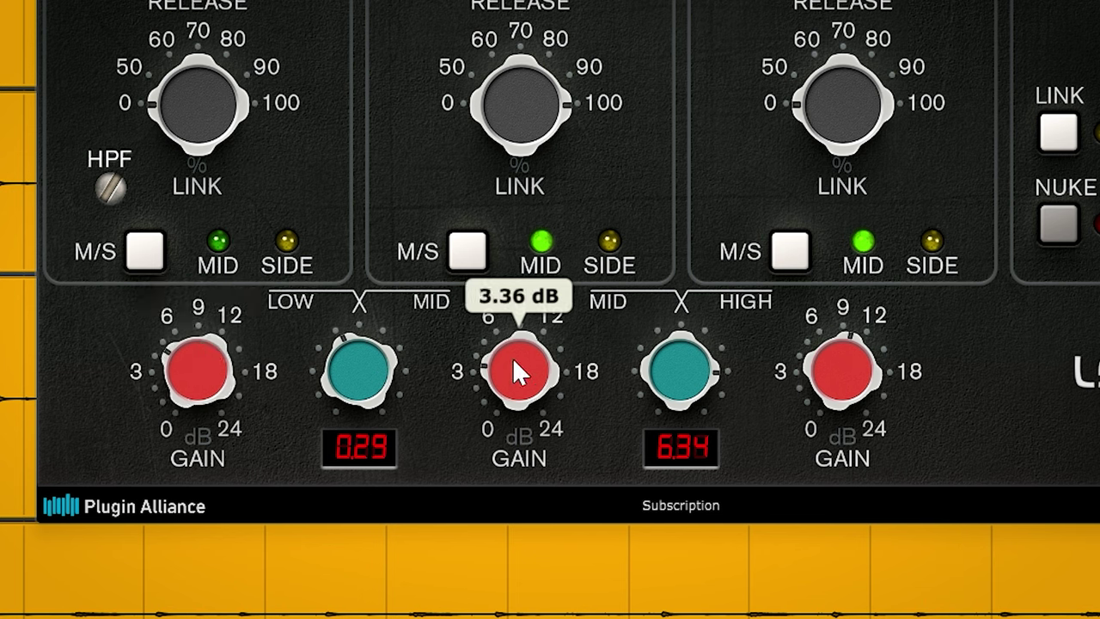
{"action": "mouse_move", "coordinate": [514, 364]}
{"action": "left_mouse_down"}
{"action": "mouse_move", "coordinate": [542, 163]}
{"action": "mouse_move", "coordinate": [507, 347]}
{"action": "left_mouse_up"}
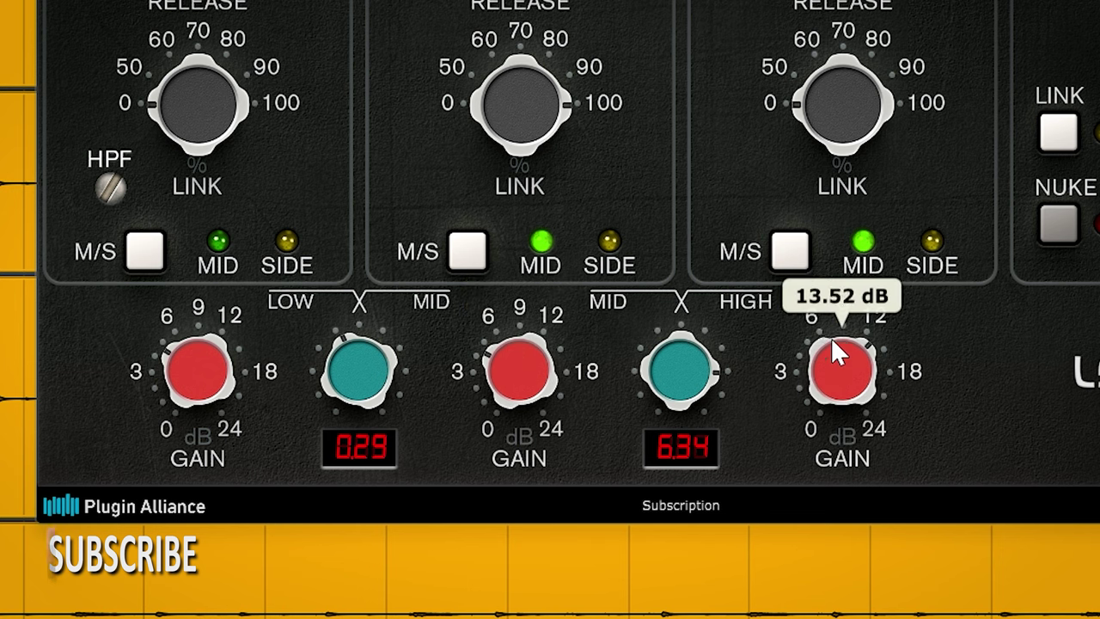
{"action": "mouse_move", "coordinate": [834, 350]}
{"action": "left_mouse_down"}
{"action": "mouse_move", "coordinate": [829, 288]}
{"action": "mouse_move", "coordinate": [820, 359]}
{"action": "left_mouse_up"}
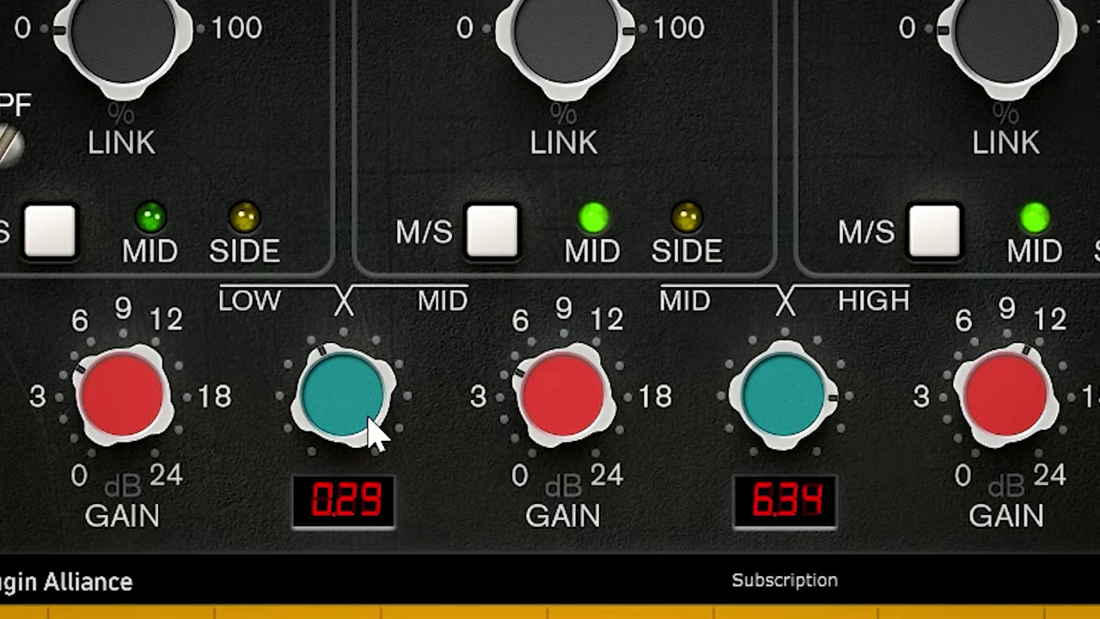
{"action": "left_click_drag", "start_coordinate": [378, 394], "coordinate": [322, 447]}
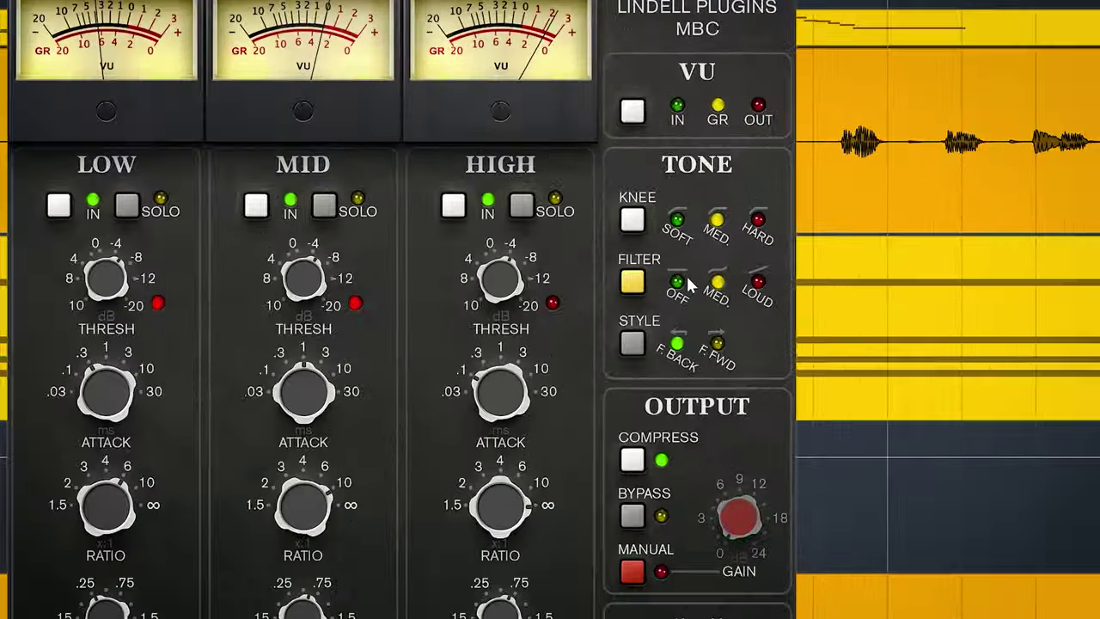
Turn the tone filter off, set low gain to 12.56 dB and mid threshold to 2.05 dB.
{"action": "left_click", "coordinate": [688, 289]}
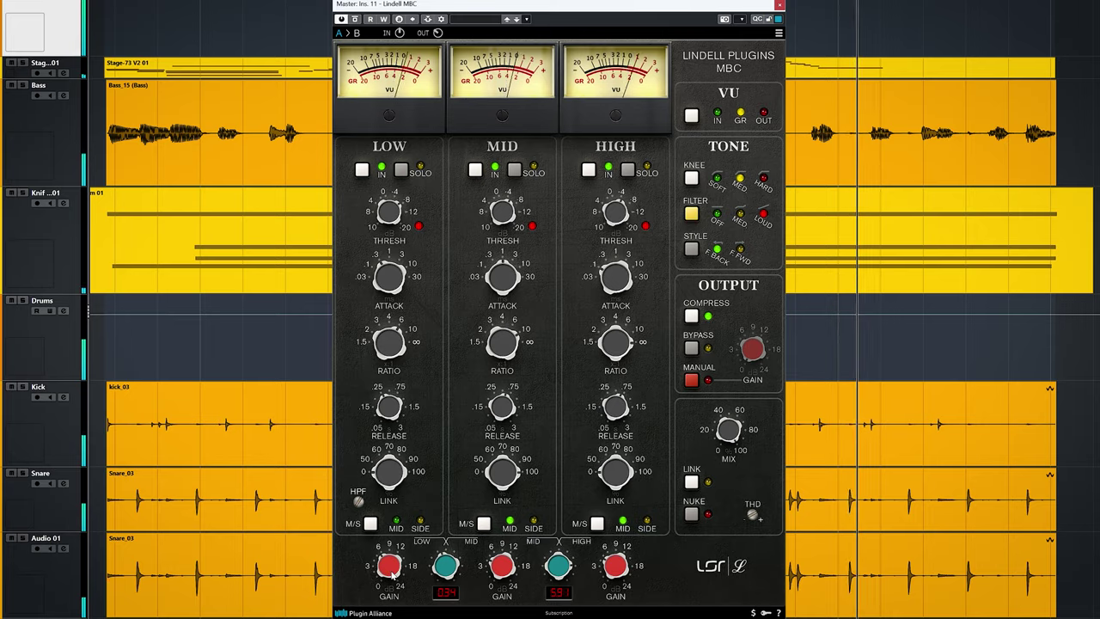
{"action": "mouse_move", "coordinate": [392, 563]}
{"action": "mouse_move", "coordinate": [393, 563]}
{"action": "left_mouse_down"}
{"action": "mouse_move", "coordinate": [392, 538]}
{"action": "mouse_move", "coordinate": [392, 572]}
{"action": "left_mouse_up"}
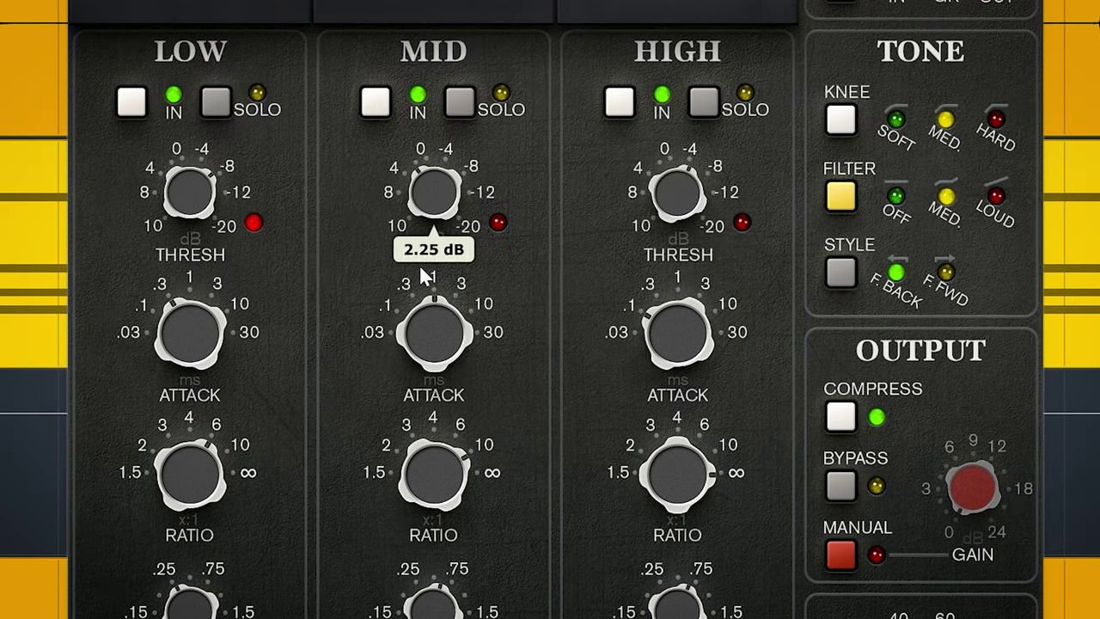
{"action": "left_click_drag", "start_coordinate": [420, 265], "coordinate": [427, 259]}
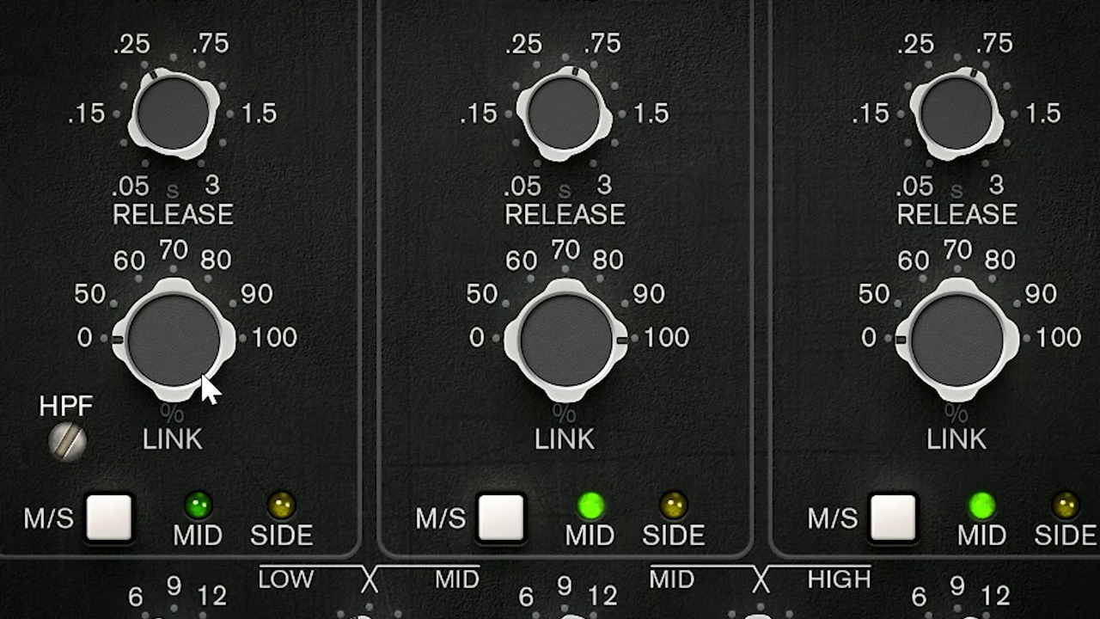
{"action": "left_click_drag", "start_coordinate": [209, 460], "coordinate": [163, 349]}
{"action": "left_click_drag", "start_coordinate": [166, 272], "coordinate": [147, 392]}
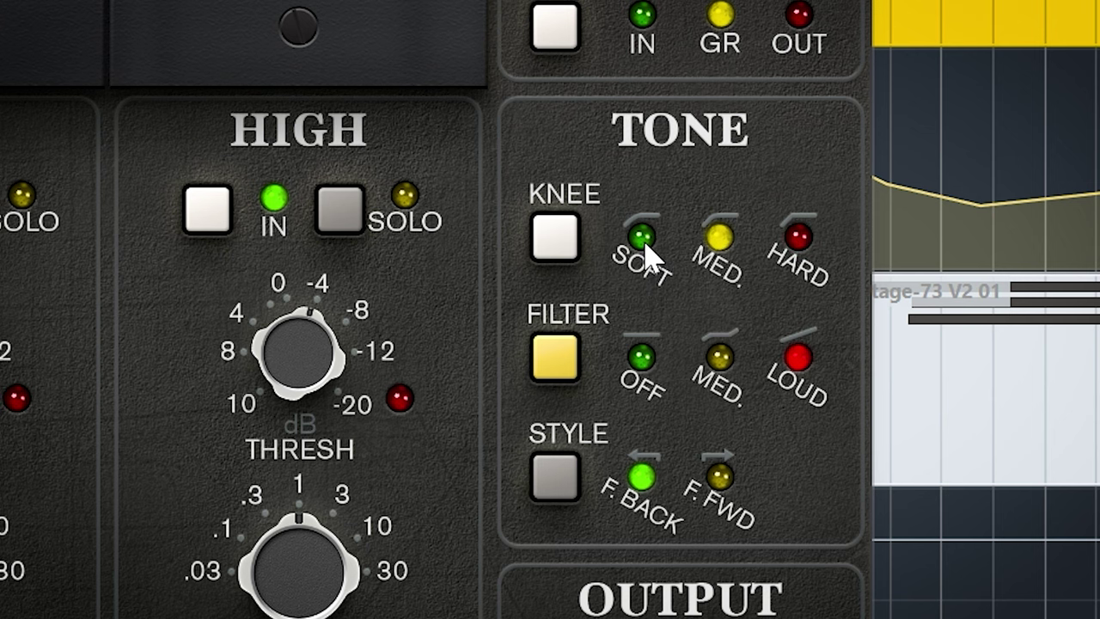
Set the knee to MED and compare F.FWD against F.BACK compressor styles.
{"action": "left_click", "coordinate": [709, 246]}
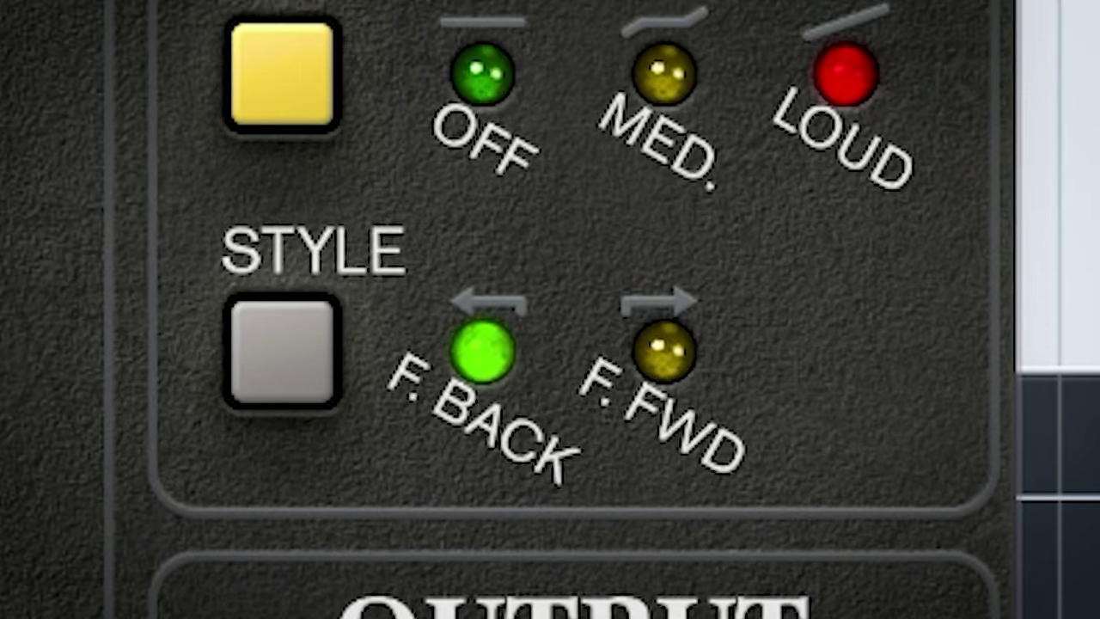
{"action": "left_click", "coordinate": [666, 347]}
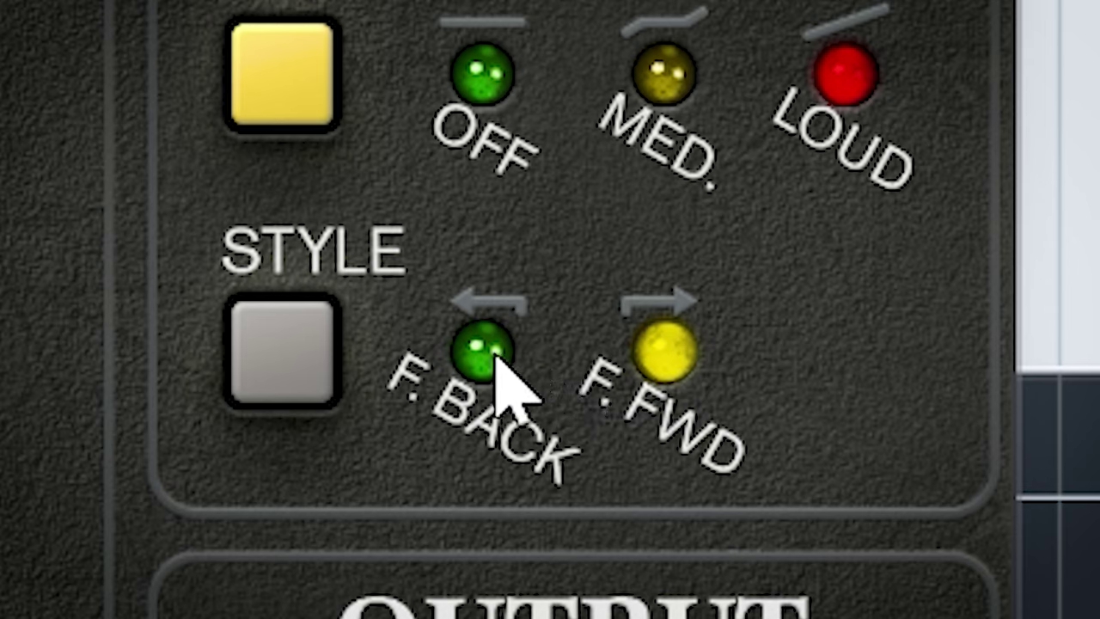
{"action": "left_click", "coordinate": [495, 355]}
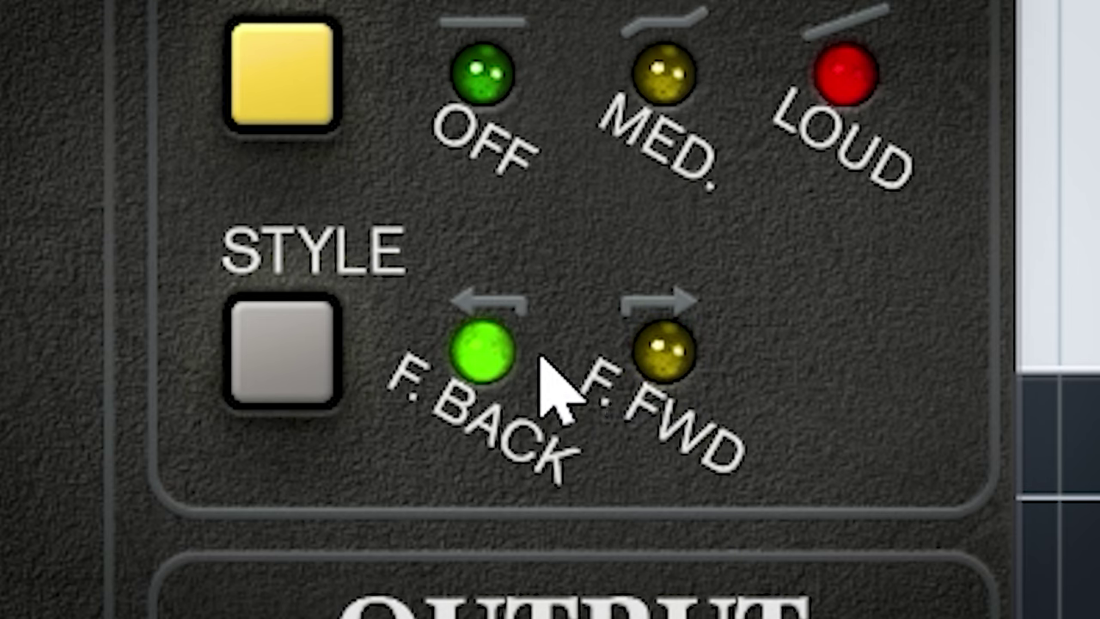
{"action": "left_click", "coordinate": [668, 361]}
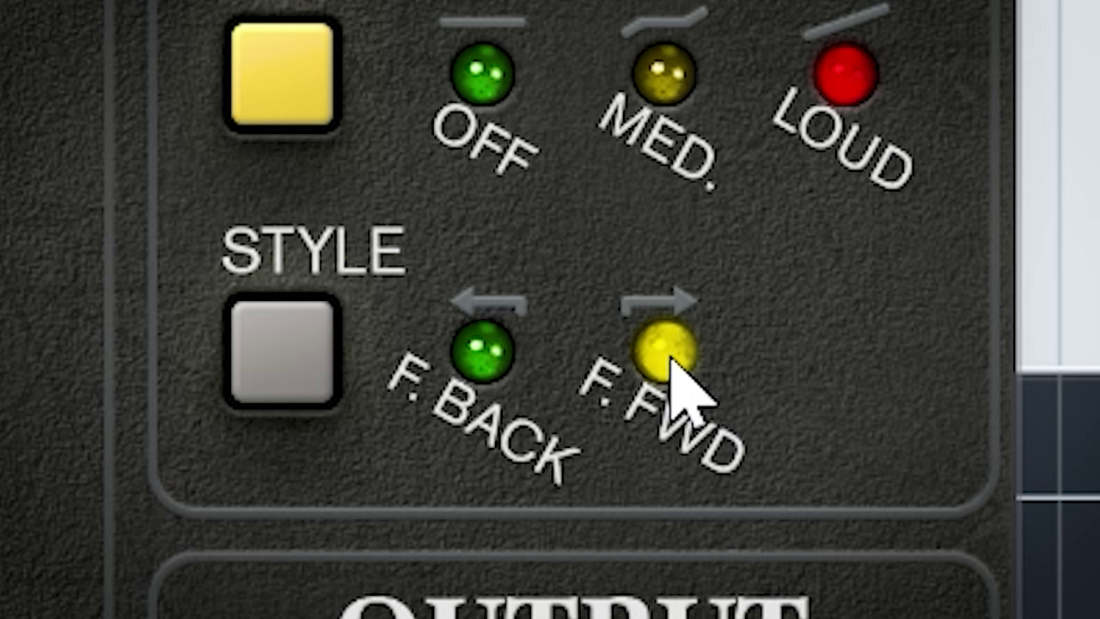
{"action": "left_click", "coordinate": [489, 378]}
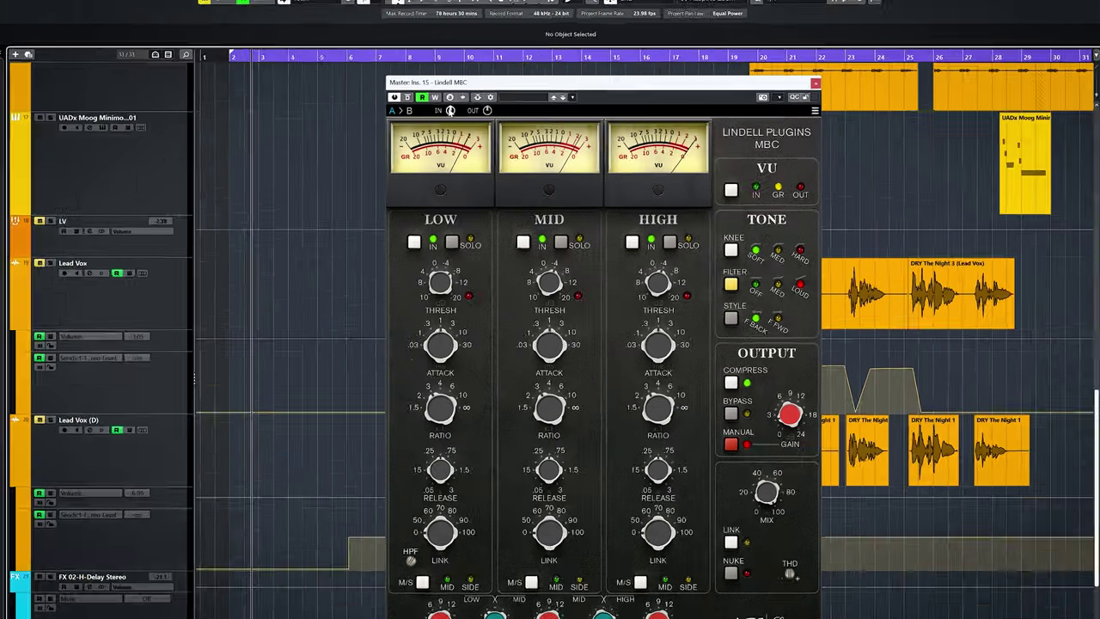
Bring the input level up to about 0 dB and set oversampling to 8x.
{"action": "mouse_move", "coordinate": [448, 123]}
{"action": "left_click_drag", "start_coordinate": [439, 125], "coordinate": [463, 73]}
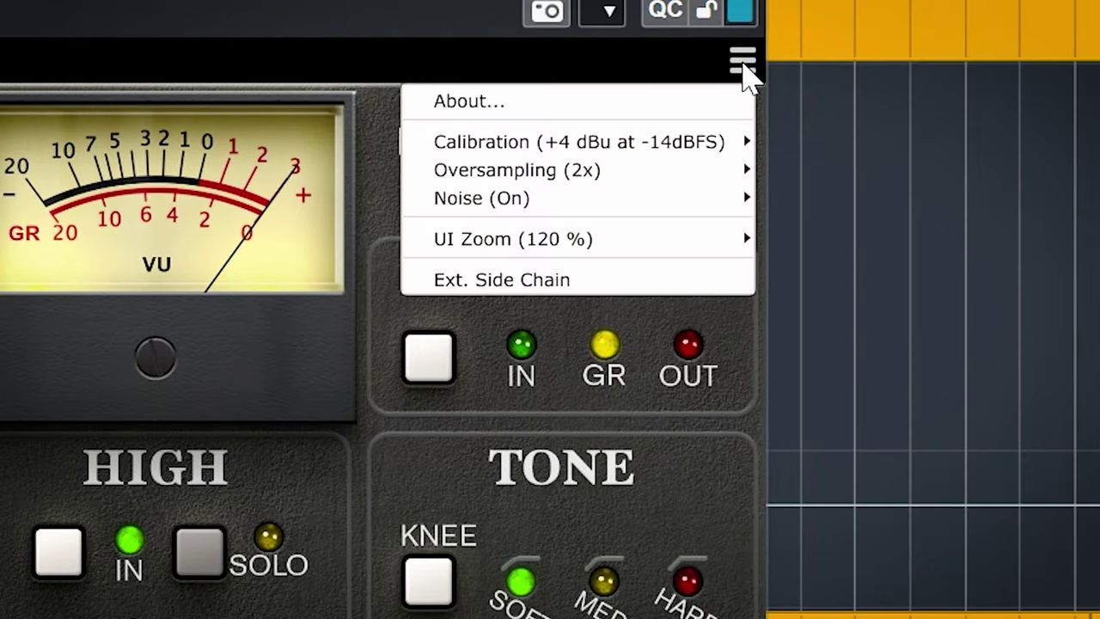
{"action": "mouse_move", "coordinate": [650, 172]}
{"action": "left_click", "coordinate": [287, 258]}
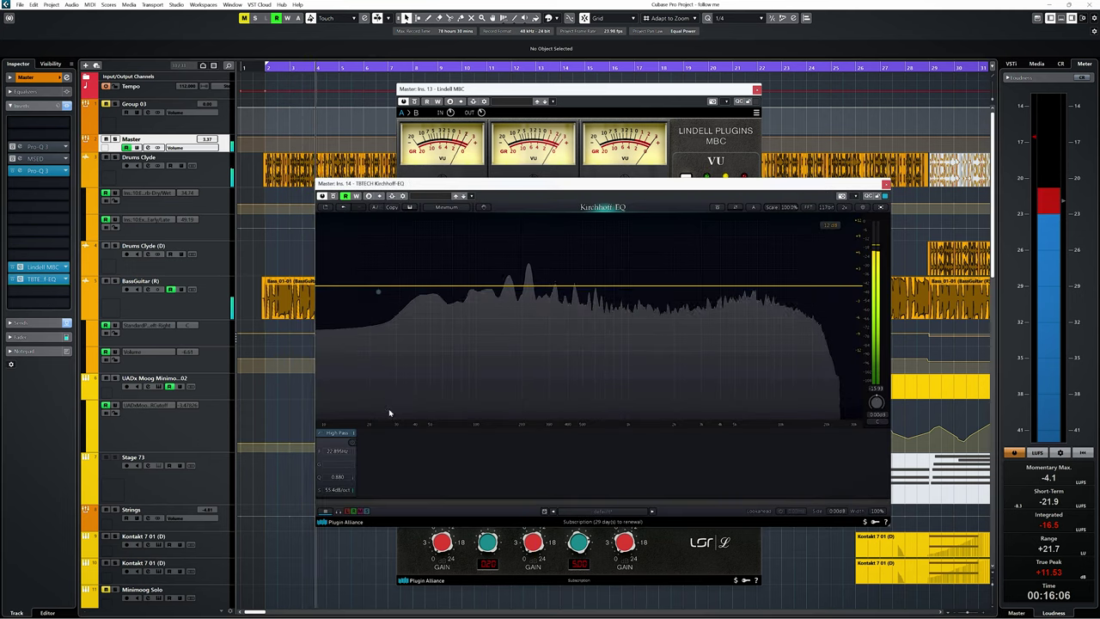
Create a High Pass band node at the low end of the Kirchhoff EQ curve.
{"action": "double_click", "coordinate": [377, 293]}
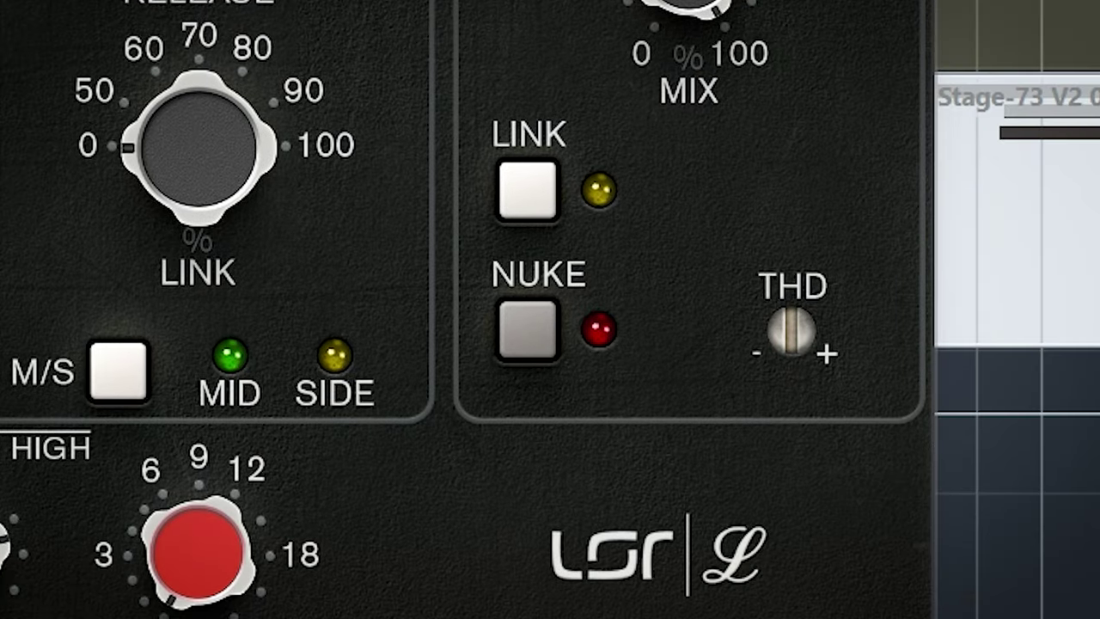
Engage NUKE mode and raise the THD saturation to about 25.60 dB.
{"action": "left_click", "coordinate": [533, 351]}
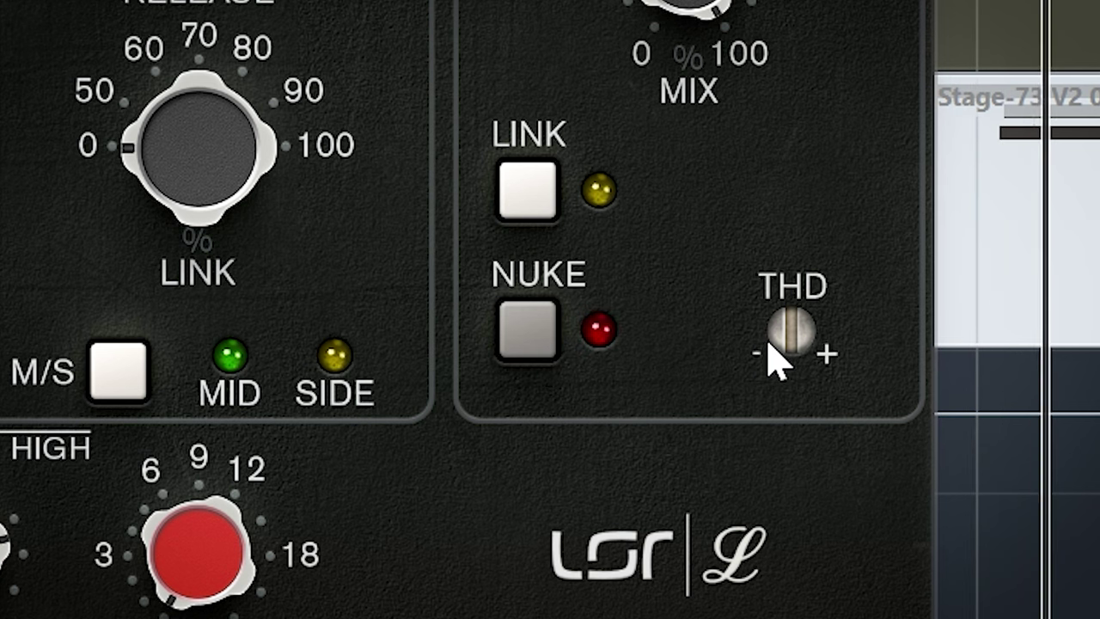
{"action": "left_click_drag", "start_coordinate": [775, 361], "coordinate": [857, 4]}
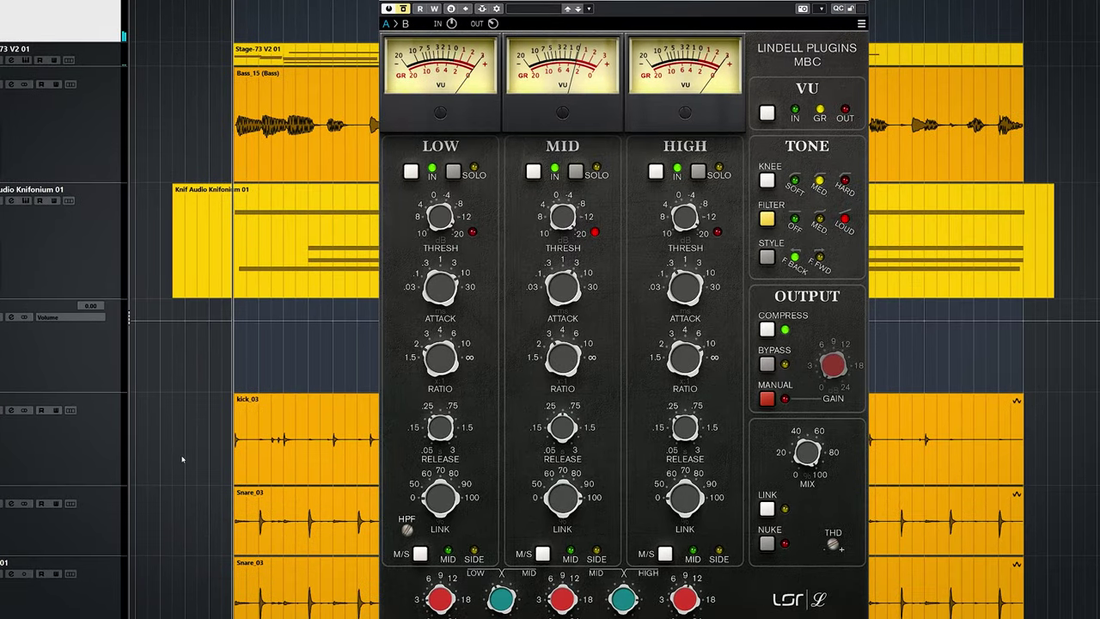
Play the mix, bypass the Lindell MBC to compare, then re-enable it.
{"action": "key", "text": "space"}
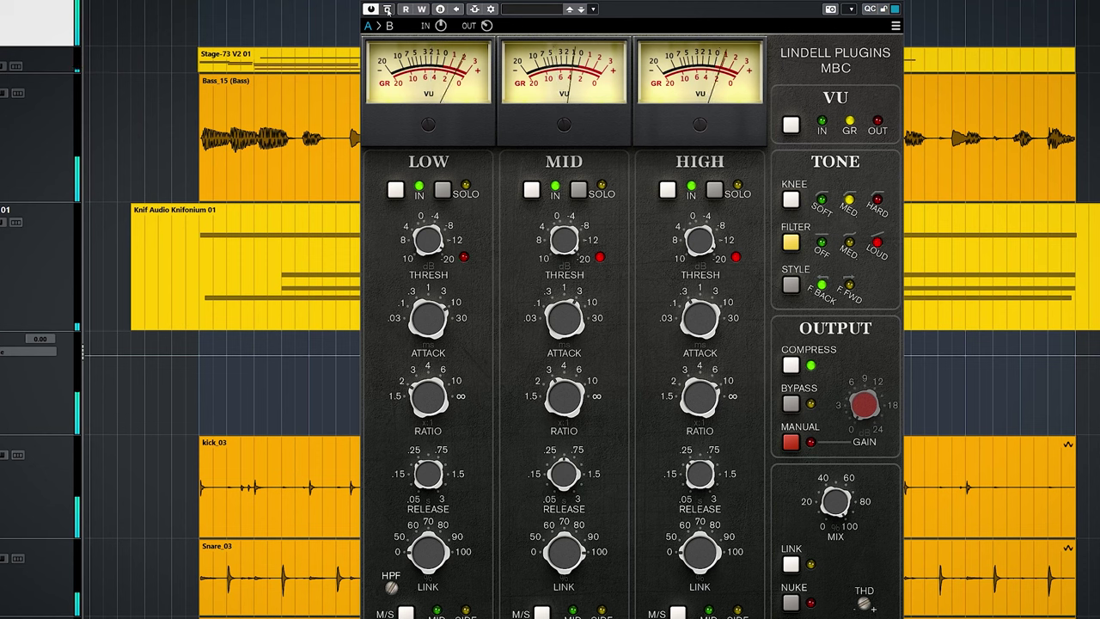
{"action": "left_click", "coordinate": [387, 9]}
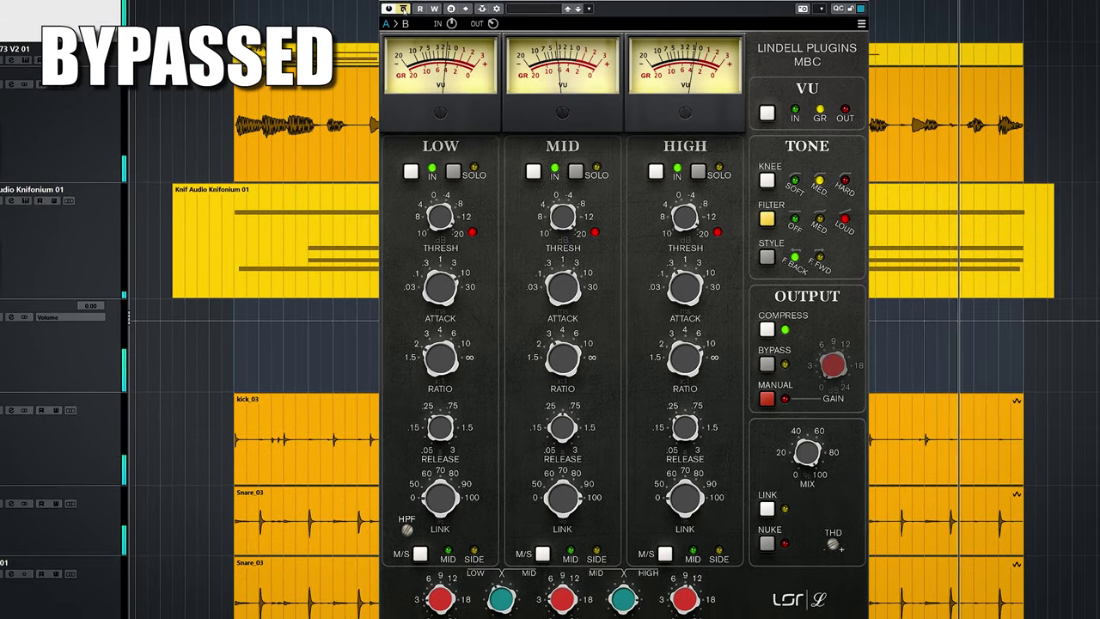
{"action": "left_click", "coordinate": [397, 9]}
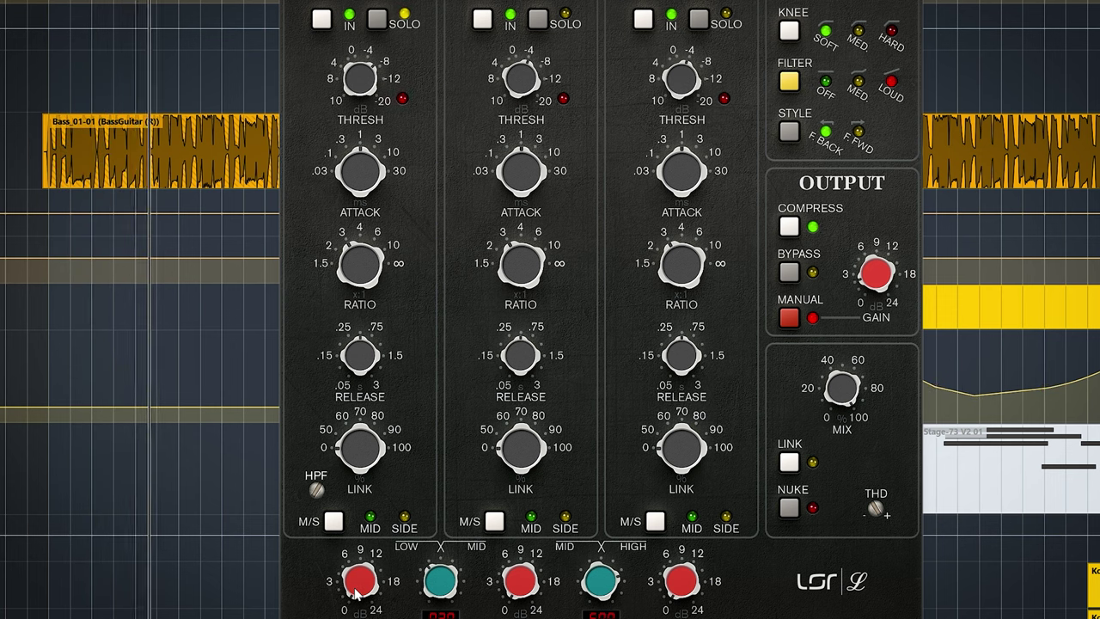
Raise the low-band attack from 3 ms to about 10 ms.
{"action": "left_click_drag", "start_coordinate": [358, 177], "coordinate": [354, 120]}
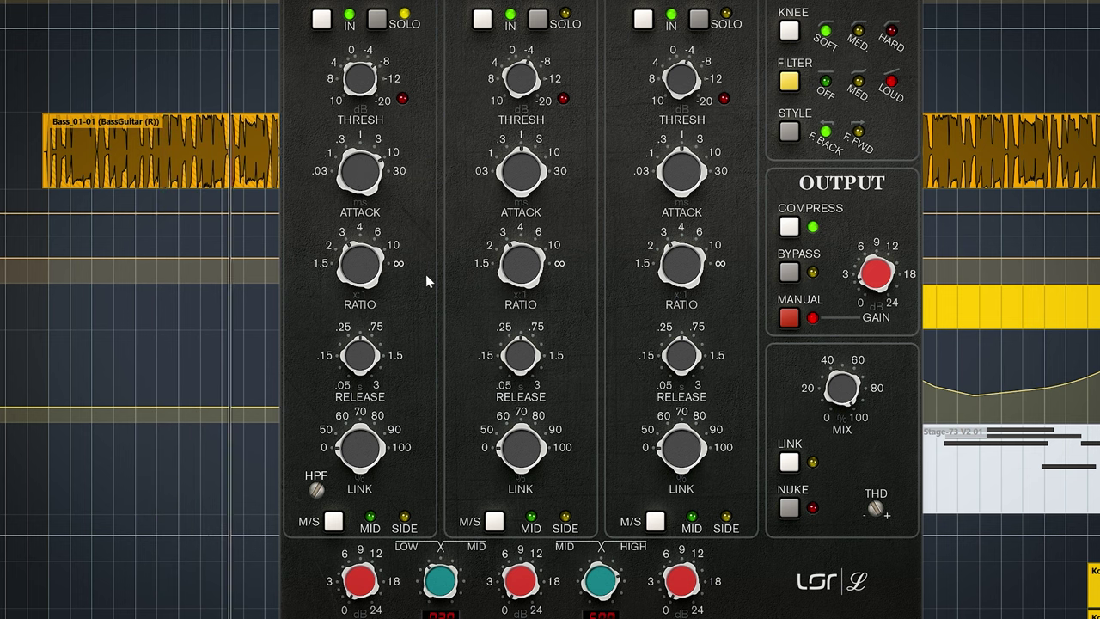
{"action": "mouse_move", "coordinate": [368, 264]}
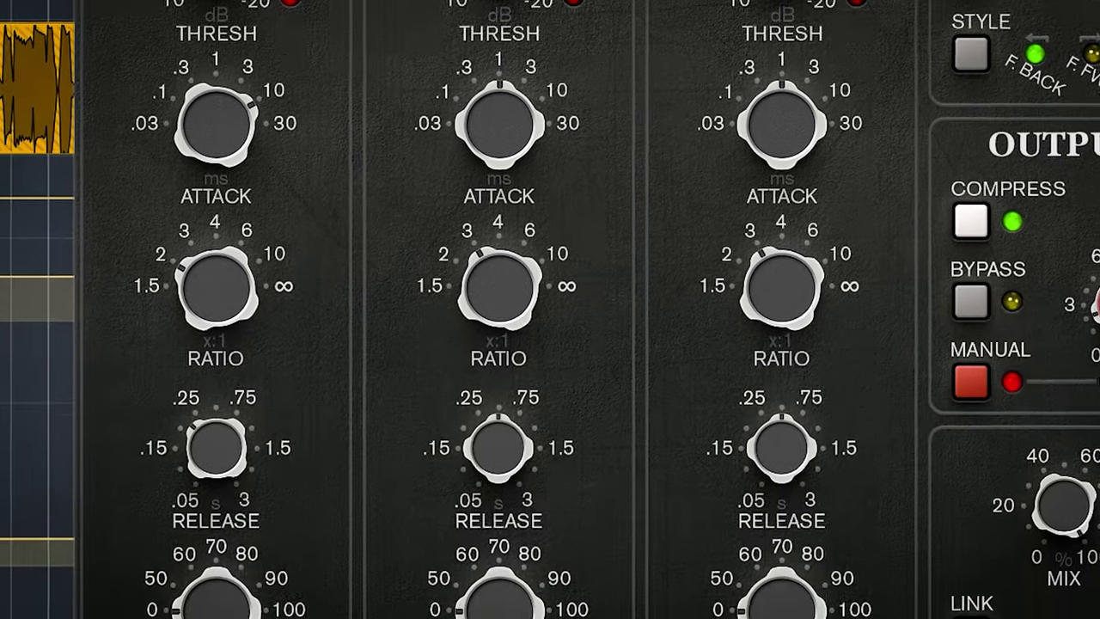
Set mid/high crossover near 6.21, lower high threshold, 0.1 ms attack, 4:1 ratio, 0.280 s release.
{"action": "mouse_move", "coordinate": [615, 504]}
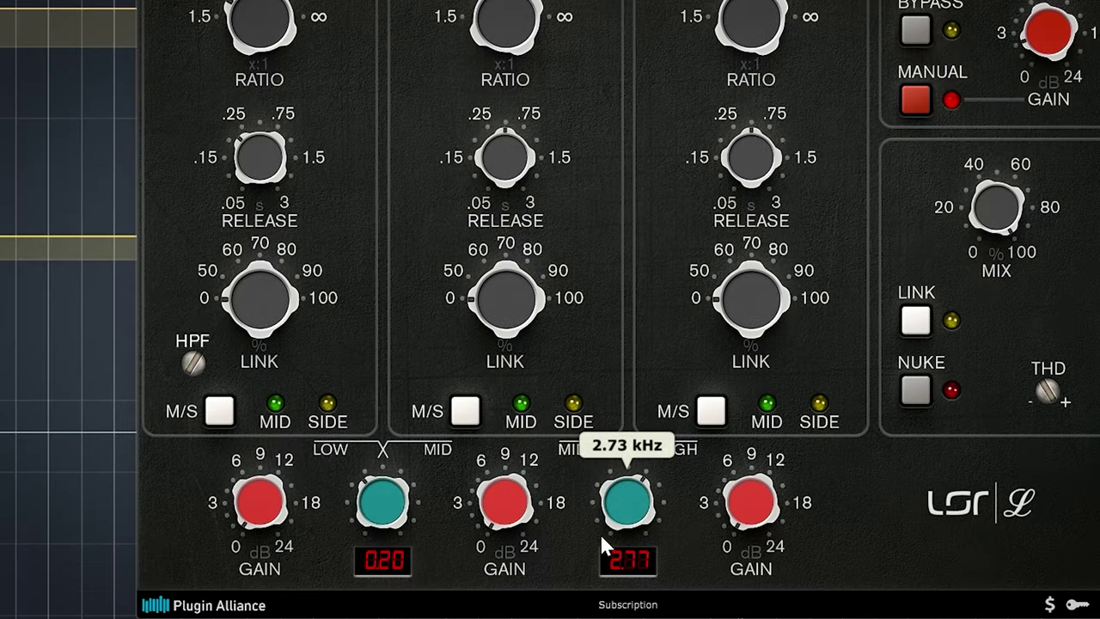
{"action": "left_click_drag", "start_coordinate": [600, 538], "coordinate": [608, 497]}
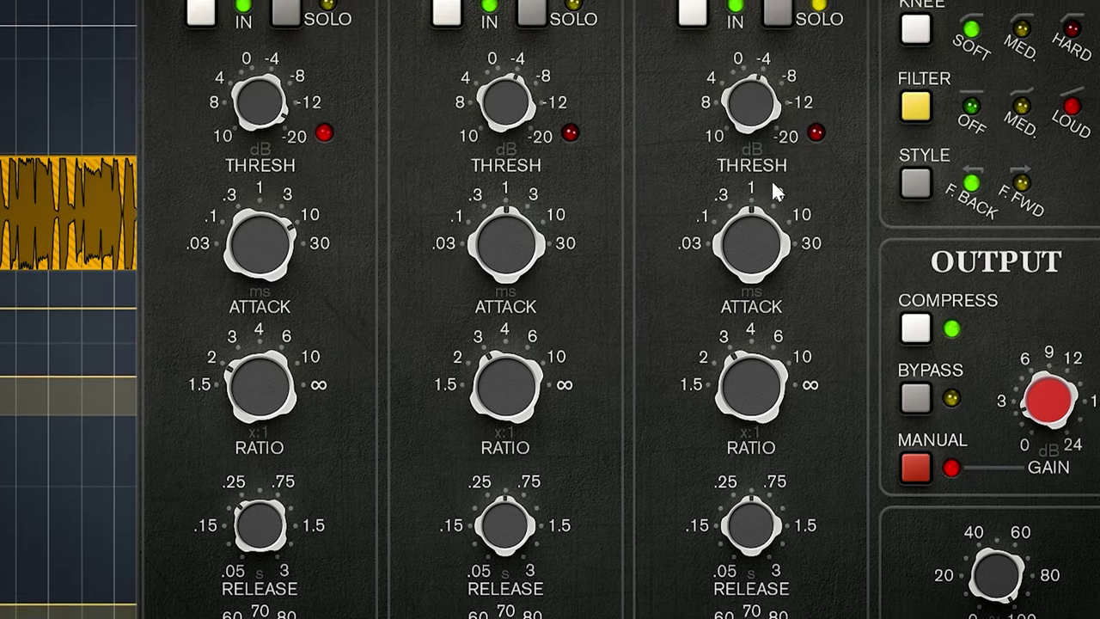
{"action": "mouse_move", "coordinate": [737, 112]}
{"action": "left_click_drag", "start_coordinate": [737, 112], "coordinate": [735, 53]}
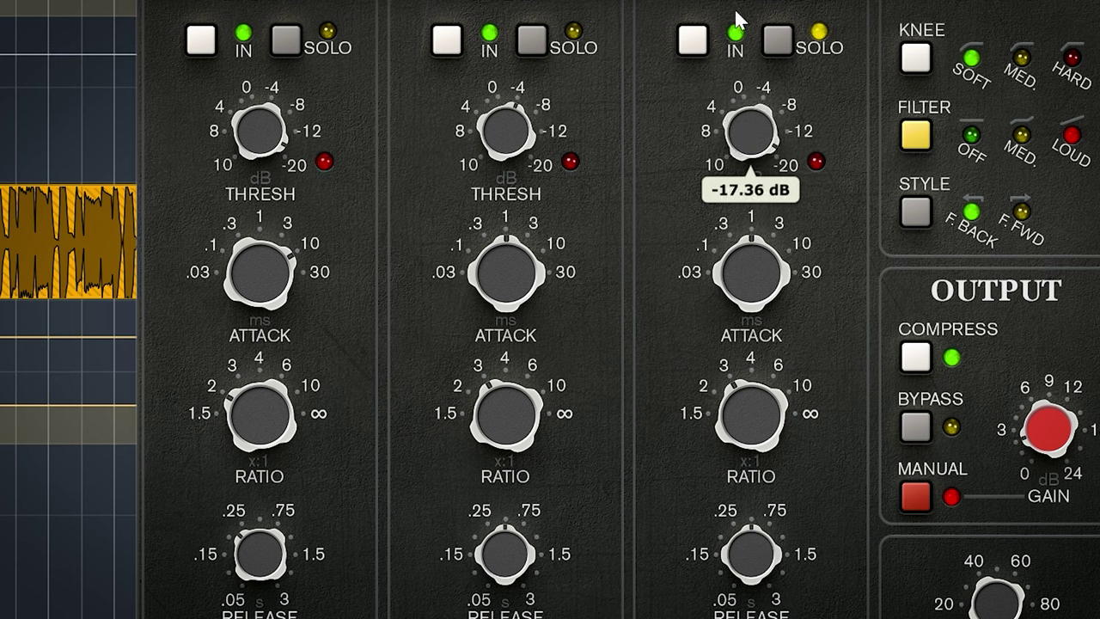
{"action": "left_click_drag", "start_coordinate": [756, 278], "coordinate": [724, 355]}
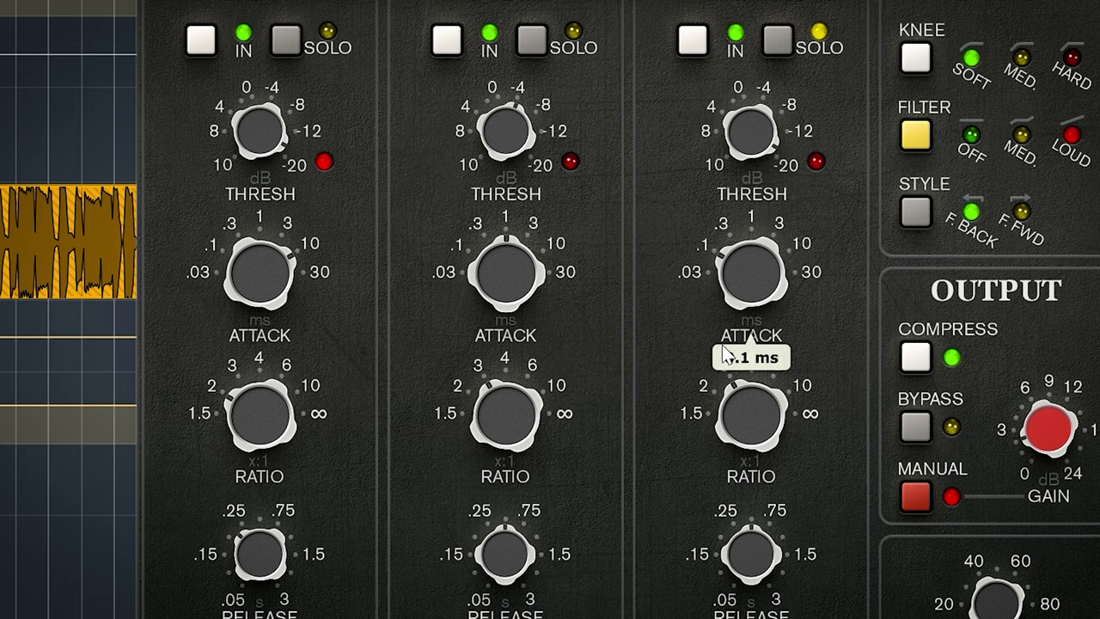
{"action": "mouse_move", "coordinate": [743, 442]}
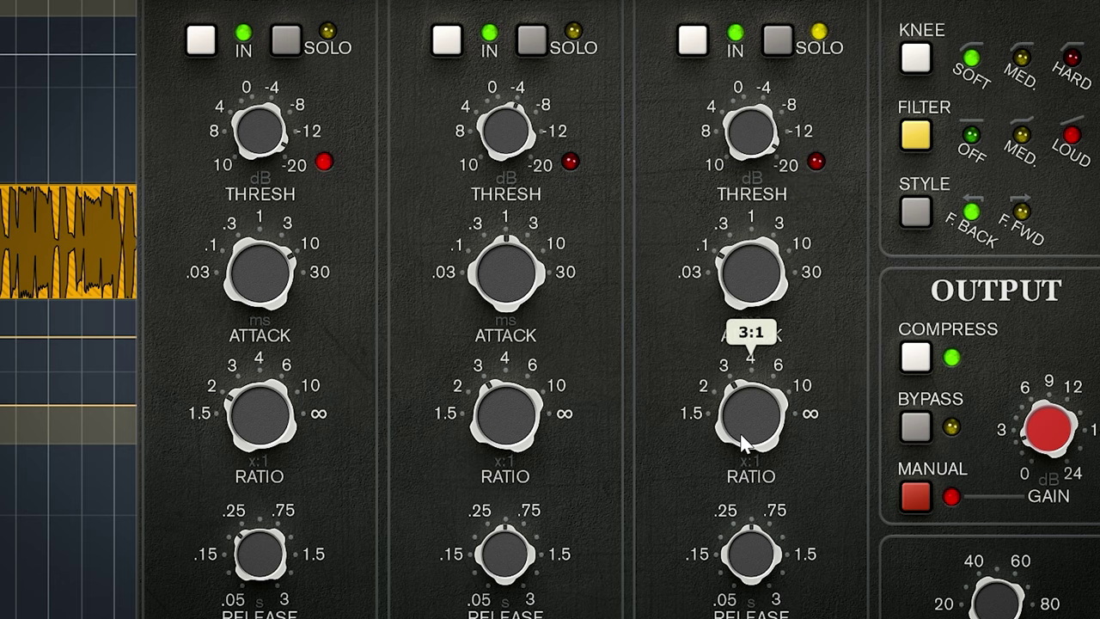
{"action": "left_click_drag", "start_coordinate": [744, 442], "coordinate": [750, 395]}
{"action": "left_click_drag", "start_coordinate": [750, 537], "coordinate": [746, 581]}
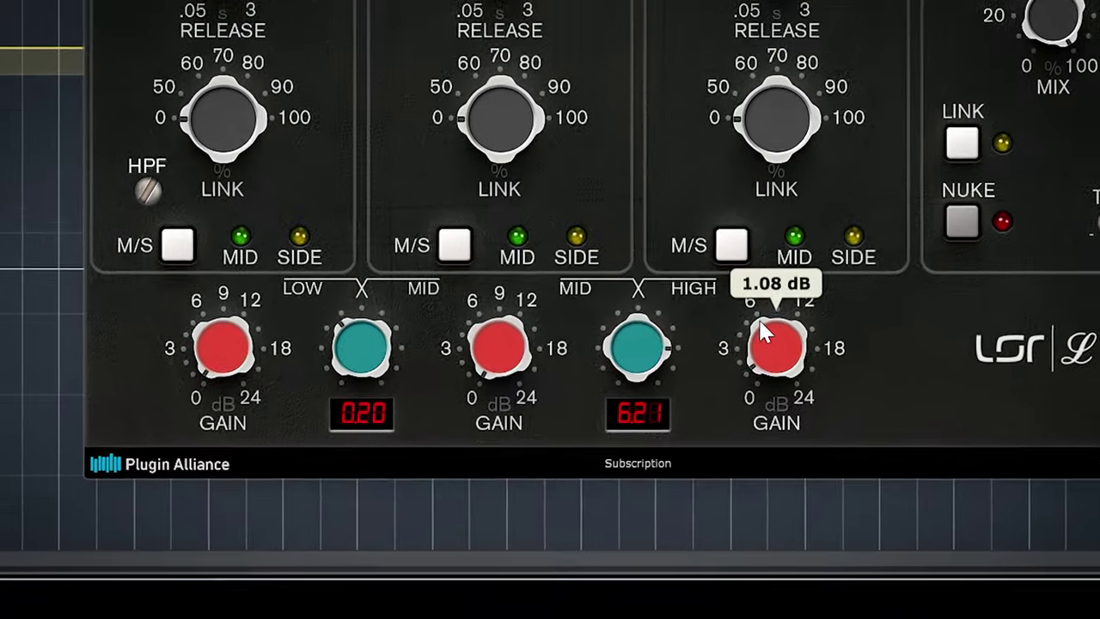
Raise the high-band gain, drop the low/mid crossover to ~110 Hz, and set mid threshold ~-10.24 dB with 3 ms attack.
{"action": "left_click_drag", "start_coordinate": [654, 540], "coordinate": [653, 532]}
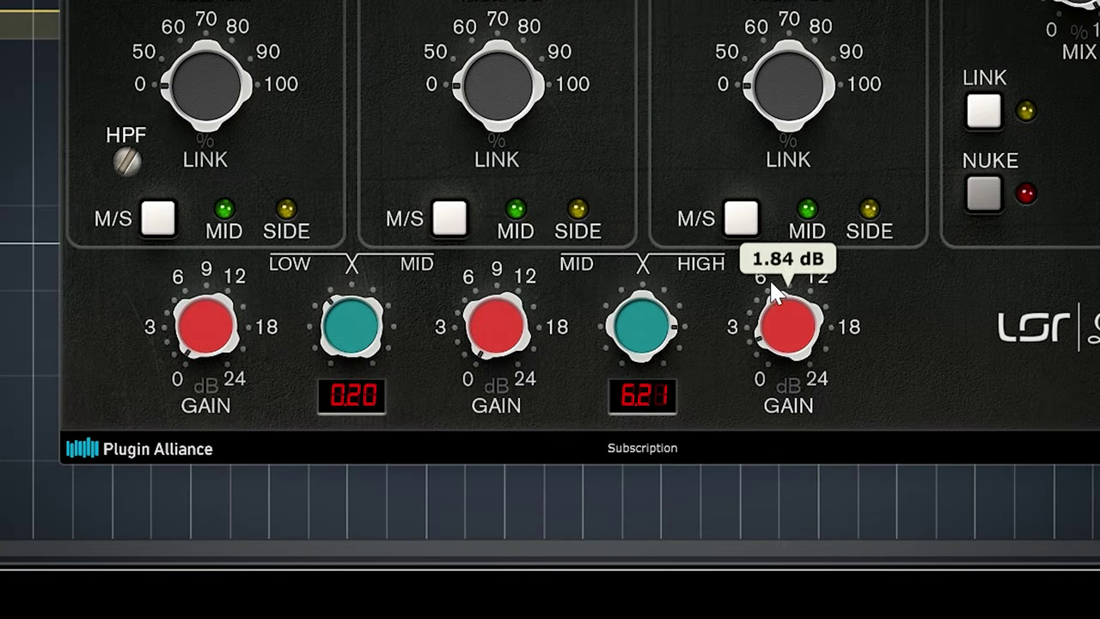
{"action": "left_click_drag", "start_coordinate": [772, 258], "coordinate": [770, 210]}
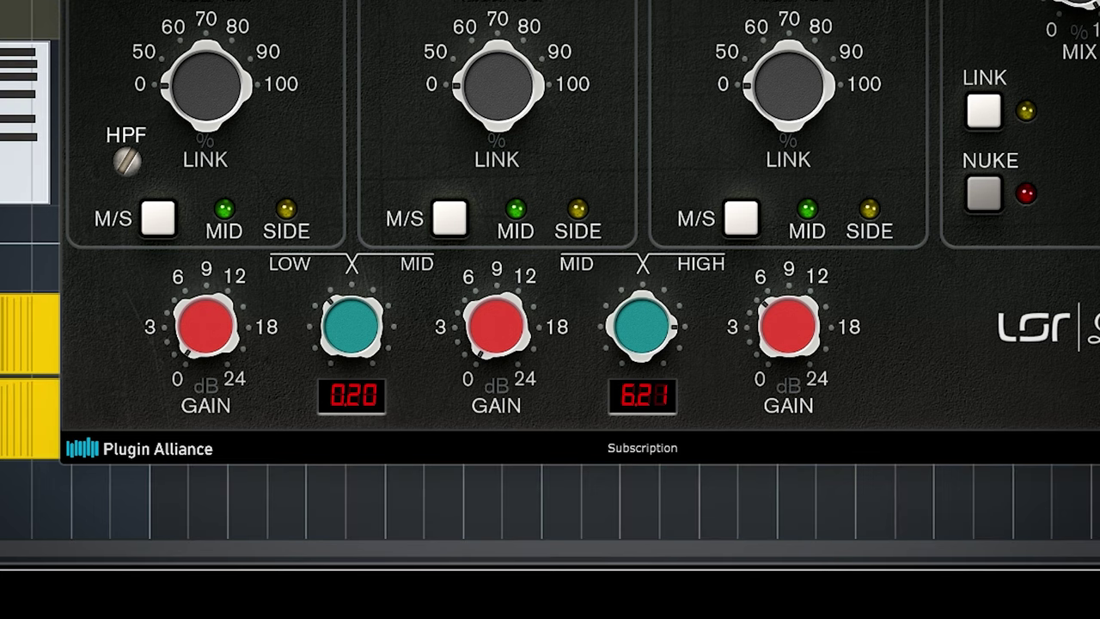
{"action": "left_click_drag", "start_coordinate": [348, 328], "coordinate": [327, 347]}
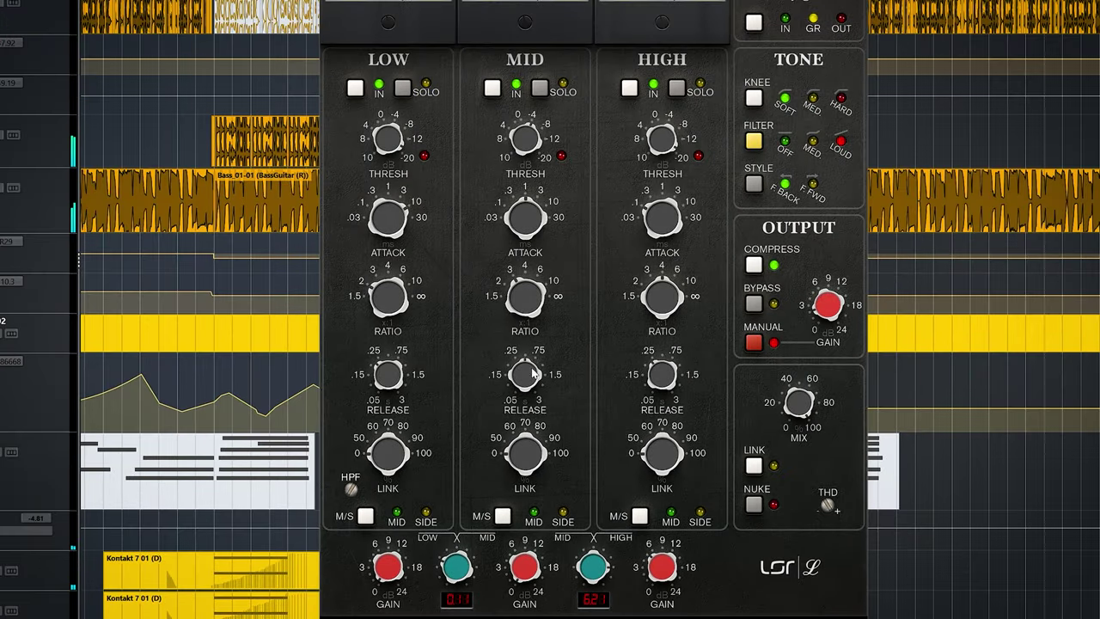
{"action": "left_click_drag", "start_coordinate": [523, 136], "coordinate": [512, 83]}
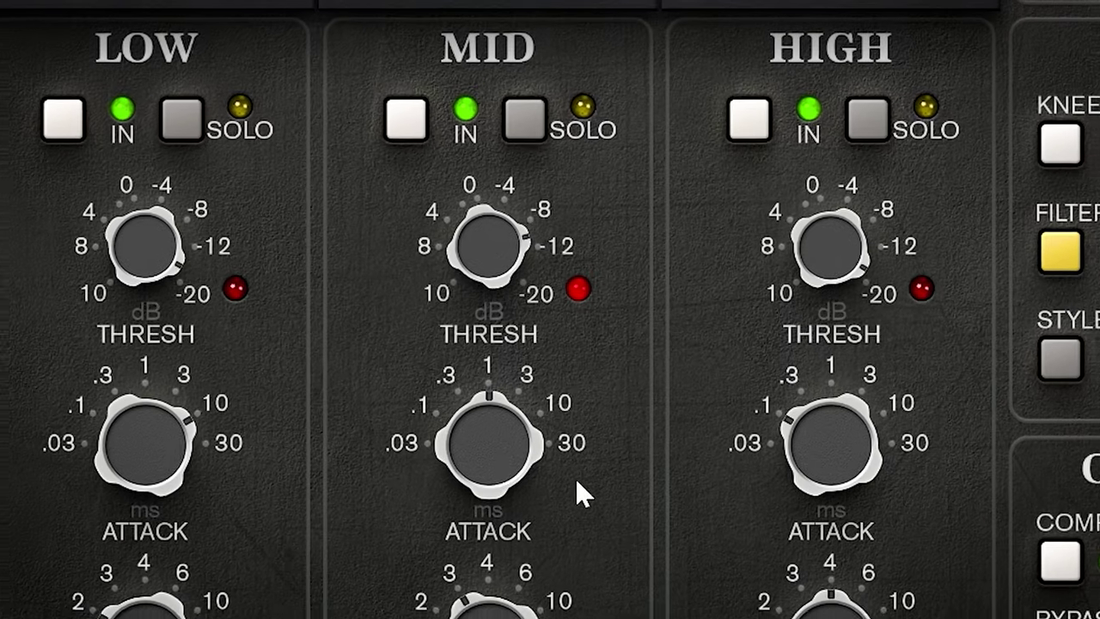
{"action": "left_click_drag", "start_coordinate": [476, 442], "coordinate": [490, 345]}
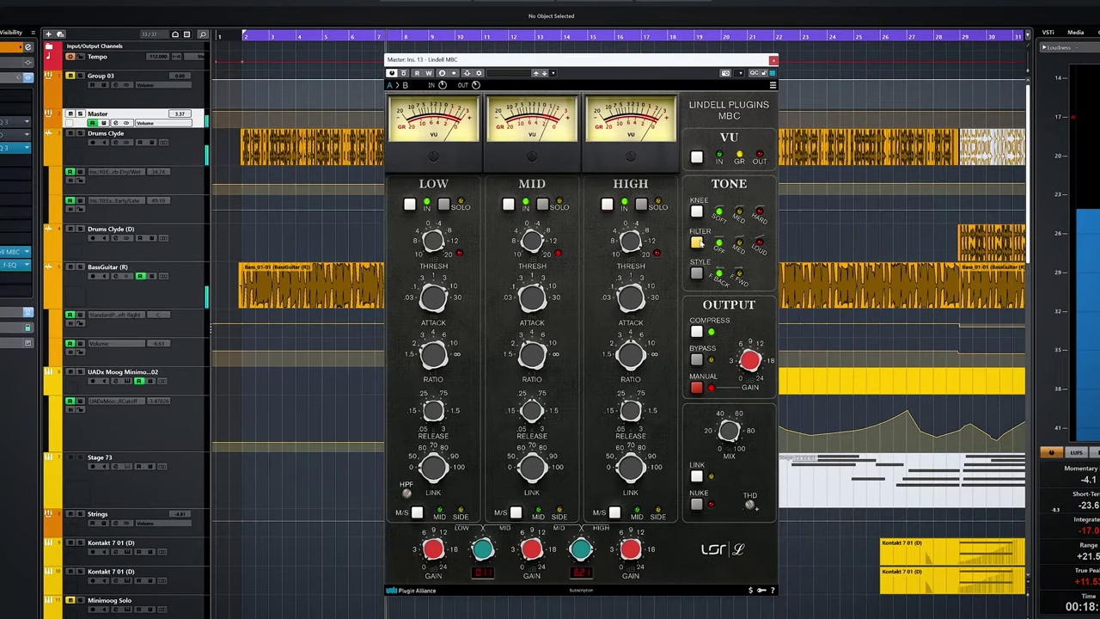
Switch the FILTER setting in the Lindell MBC's TONE section.
{"action": "left_click", "coordinate": [739, 238]}
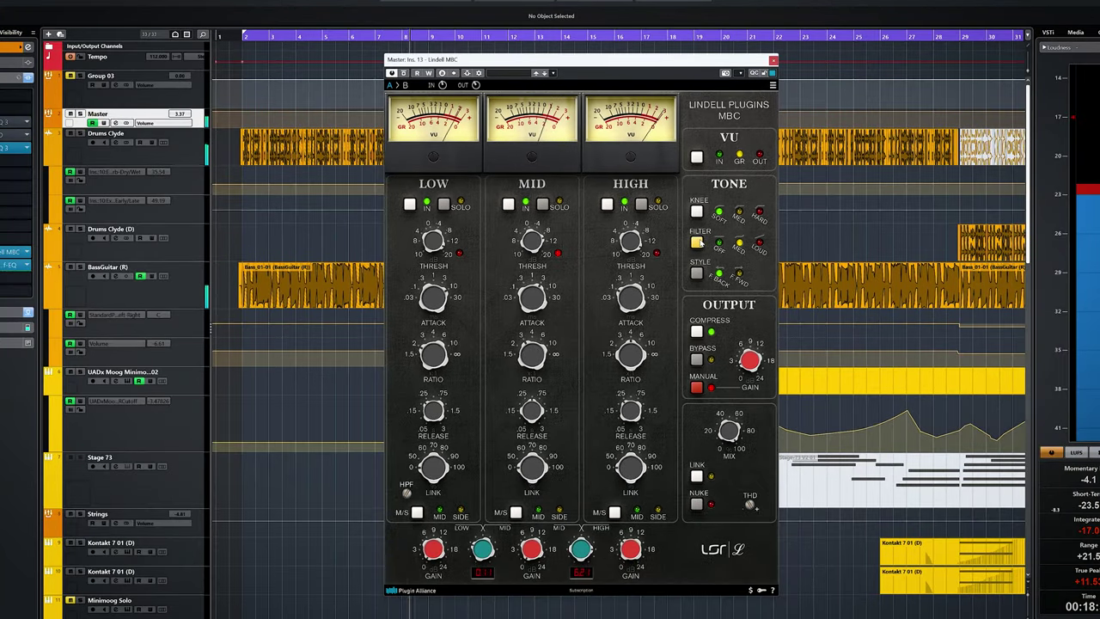